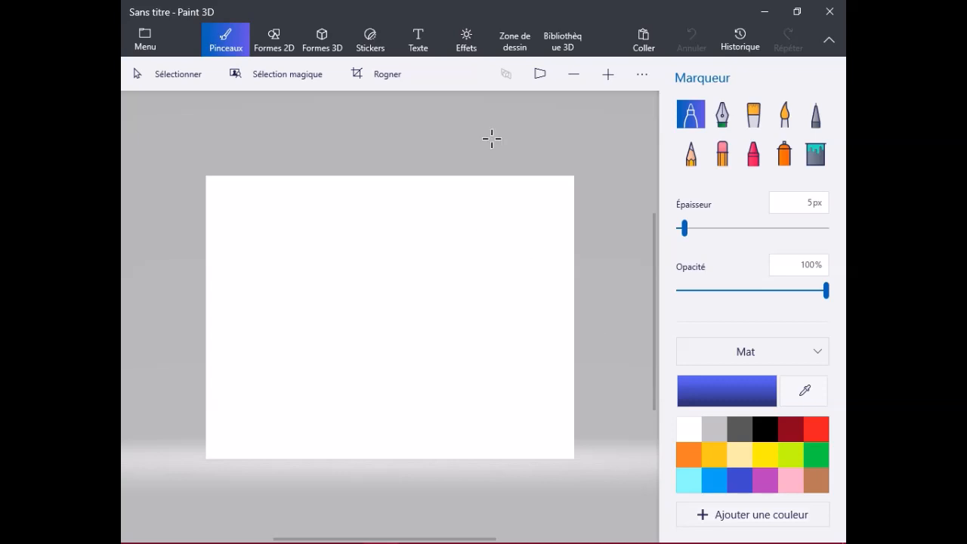
Step: Turn off the display of the canvas so that only the empty 3D scene remains
{"action": "left_click", "coordinate": [516, 49]}
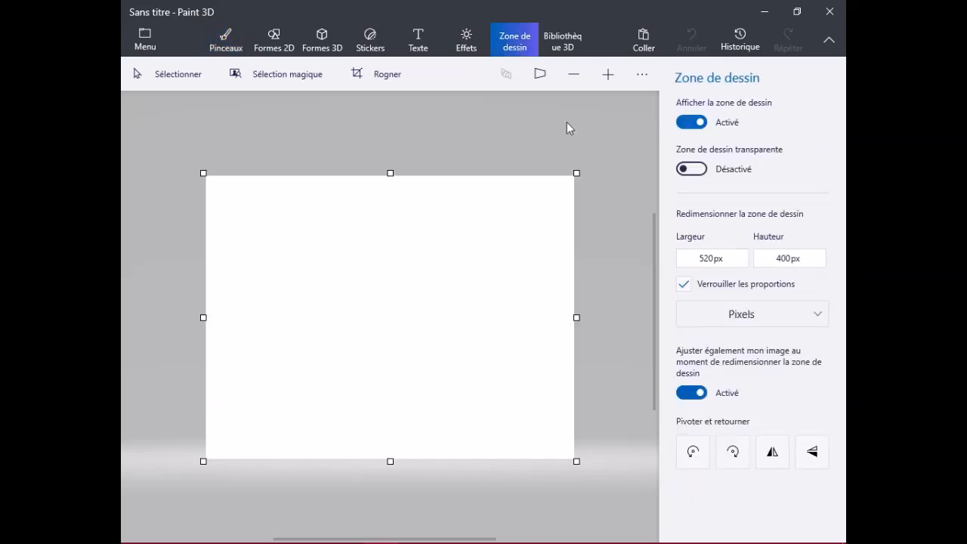
{"action": "left_click", "coordinate": [689, 123]}
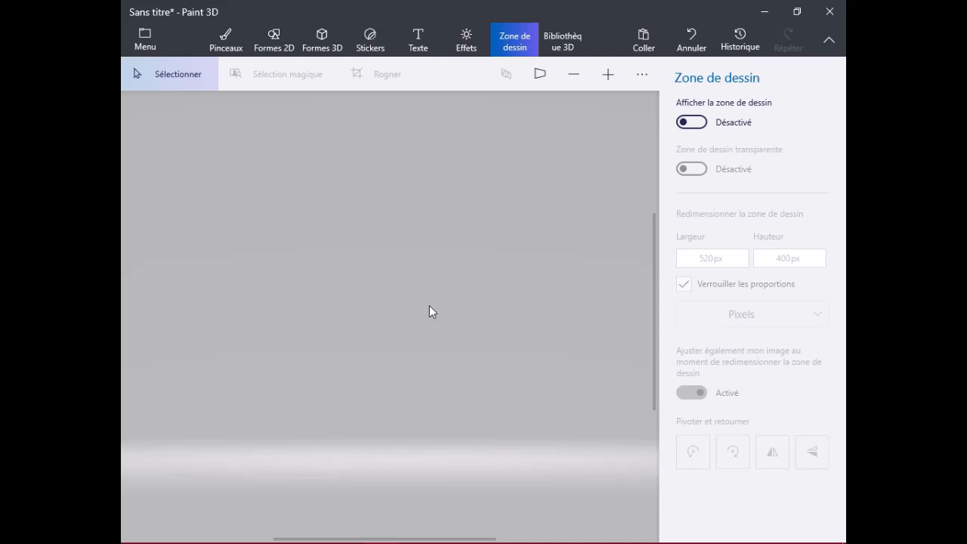
Step: Search the 3D library for "AL1" and show the matching contacts
{"action": "left_click", "coordinate": [561, 40]}
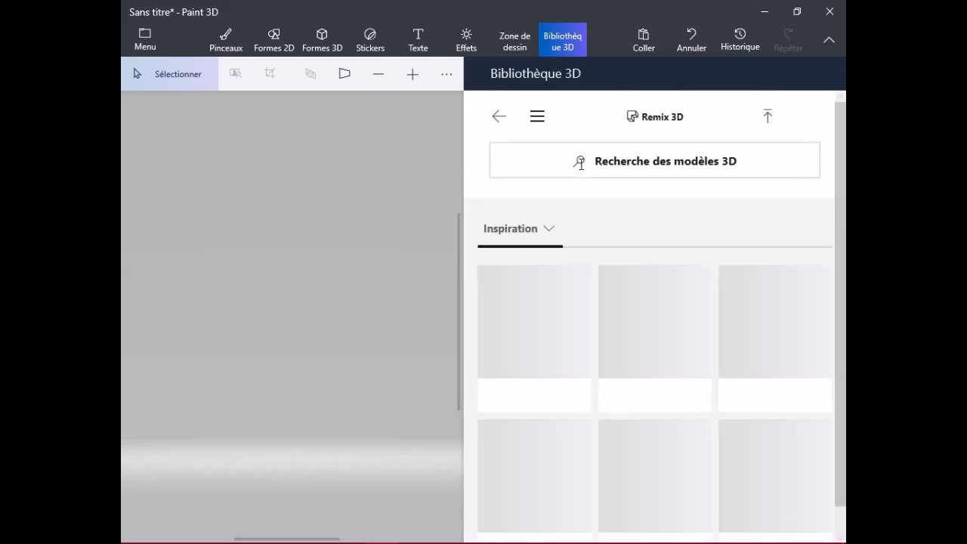
{"action": "left_click", "coordinate": [624, 158]}
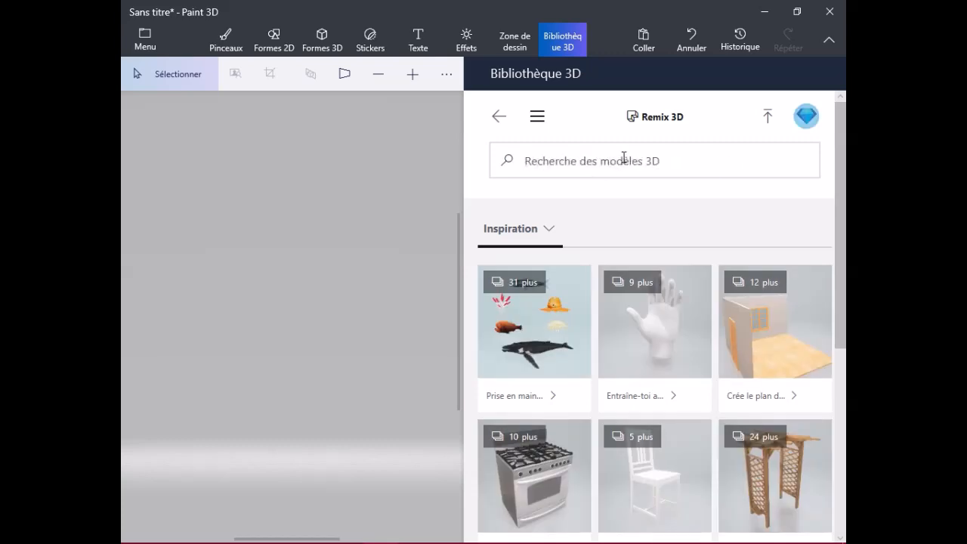
{"action": "type", "text": "A"}
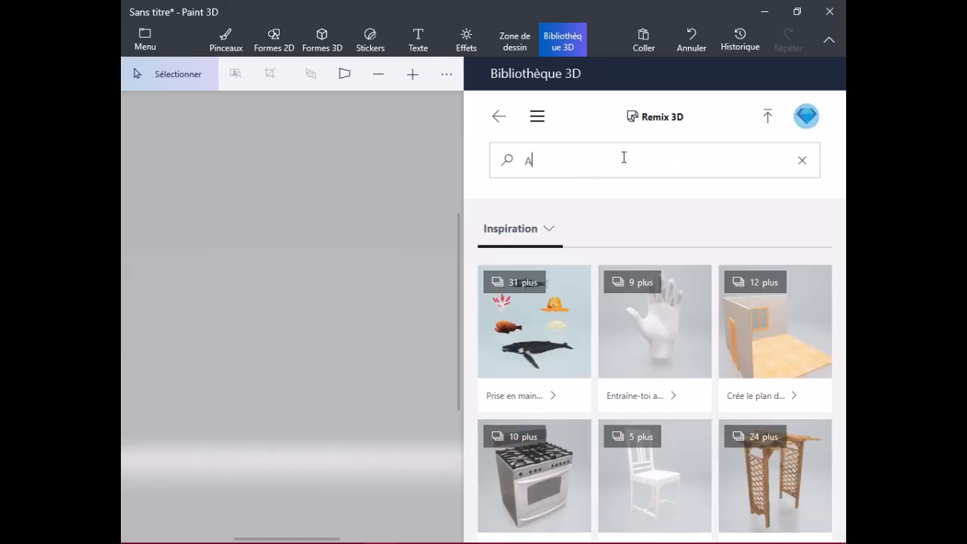
{"action": "type", "text": "L1"}
{"action": "key", "text": "Return"}
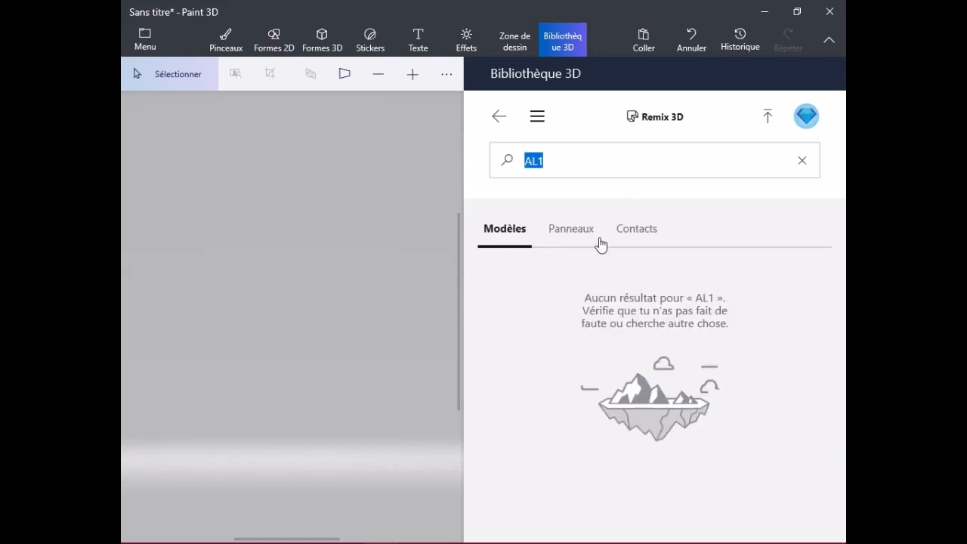
{"action": "left_click", "coordinate": [635, 236]}
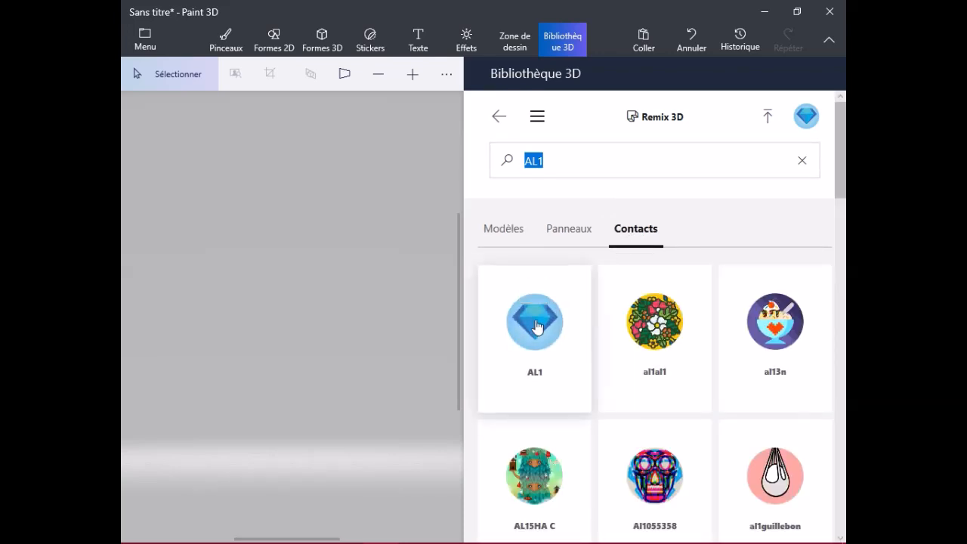
Step: Open the AL1 contact's profile and insert the purple flowers model with the "BONNE VACANCE" lettering into the scene
{"action": "left_click", "coordinate": [535, 327]}
{"action": "scroll", "coordinate": [574, 287], "scroll_direction": "down", "scroll_amount": 3}
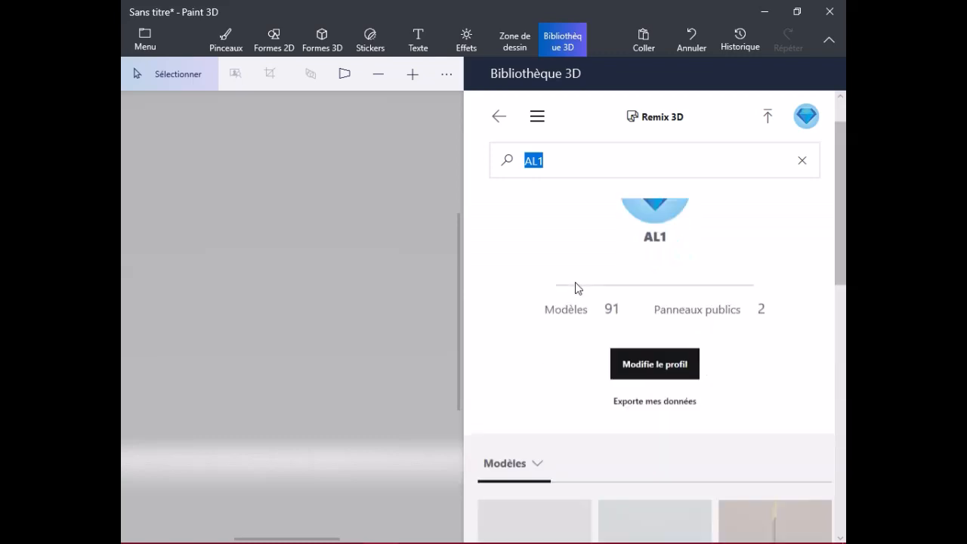
{"action": "left_click", "coordinate": [538, 421]}
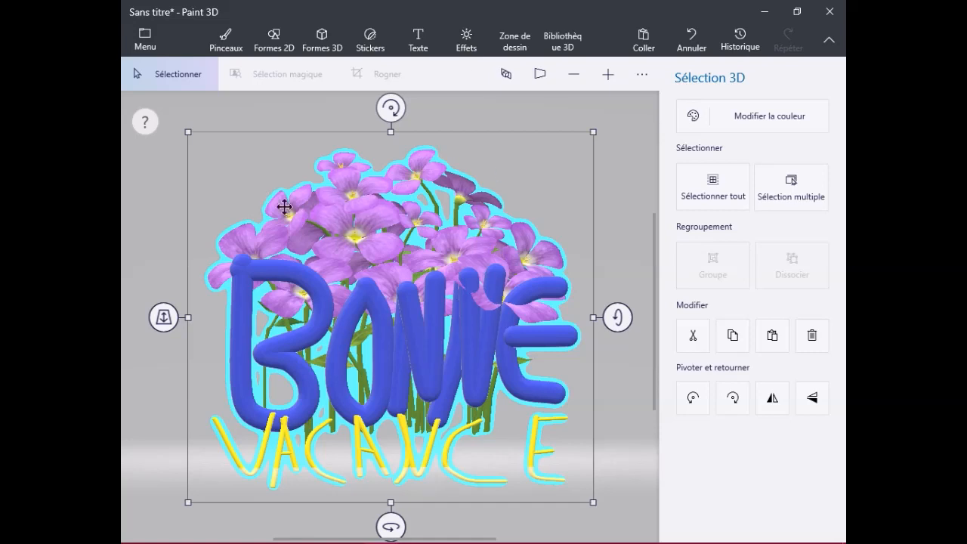
Step: Apply the Brume filter effect to the scene
{"action": "left_click", "coordinate": [466, 49]}
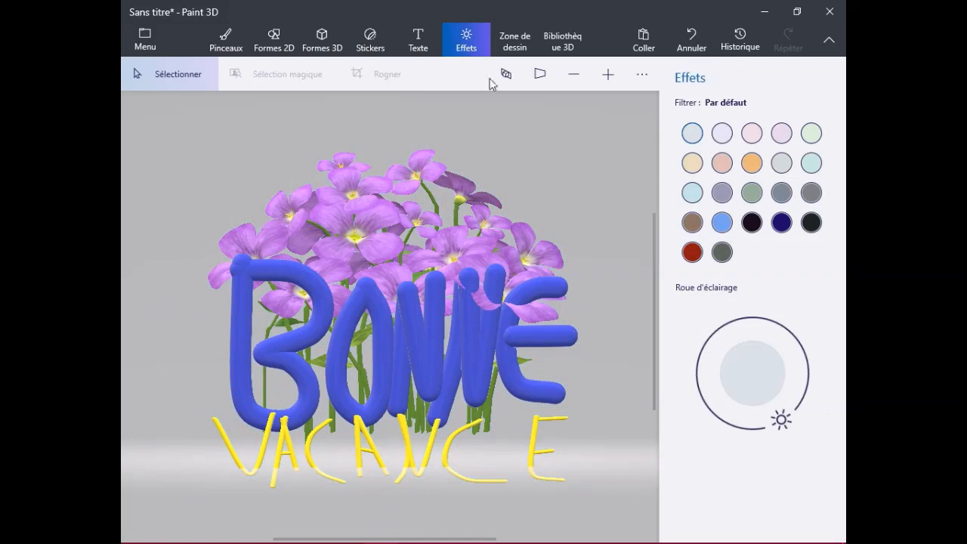
{"action": "left_click", "coordinate": [783, 164]}
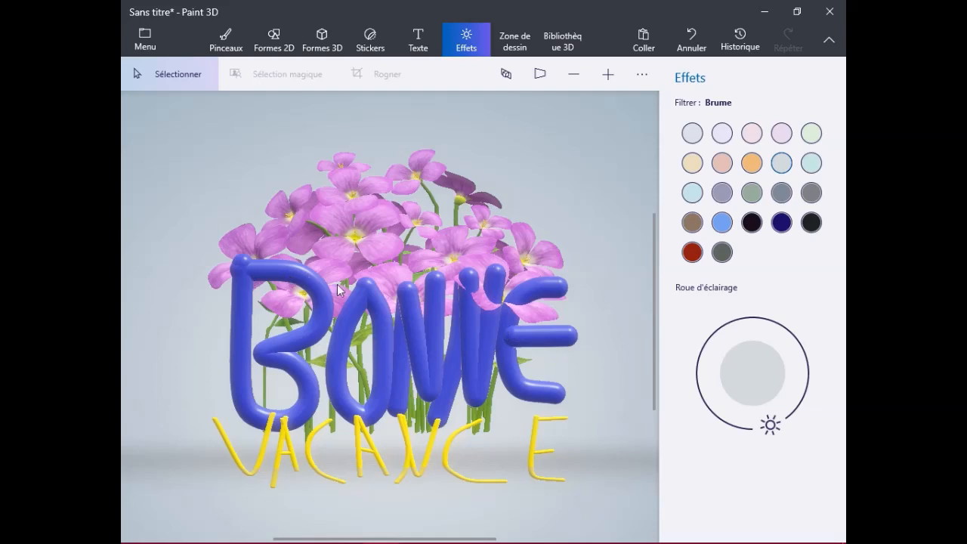
Step: Begin saving a copy of the scene as a video and choose the Balance-toi animation
{"action": "left_click", "coordinate": [144, 40]}
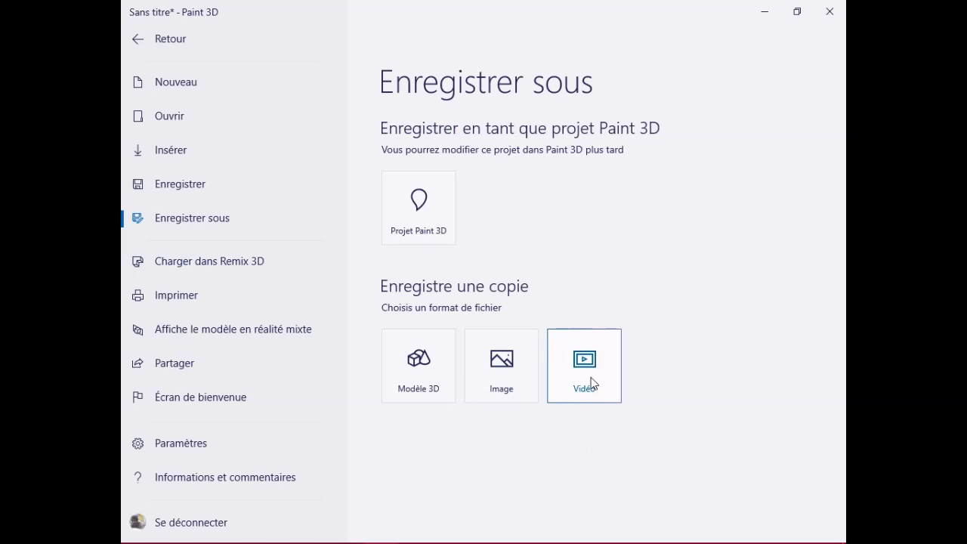
{"action": "left_click", "coordinate": [591, 378]}
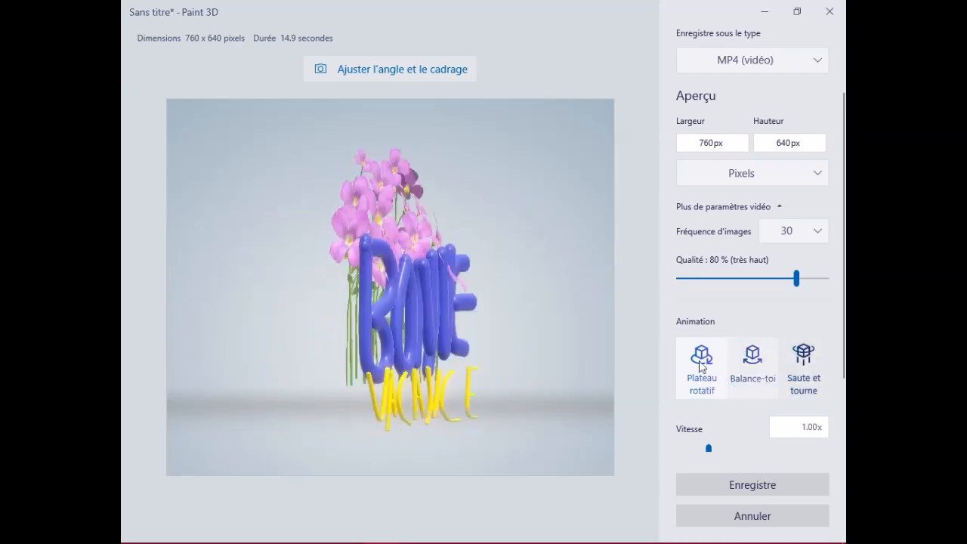
{"action": "left_click", "coordinate": [754, 366]}
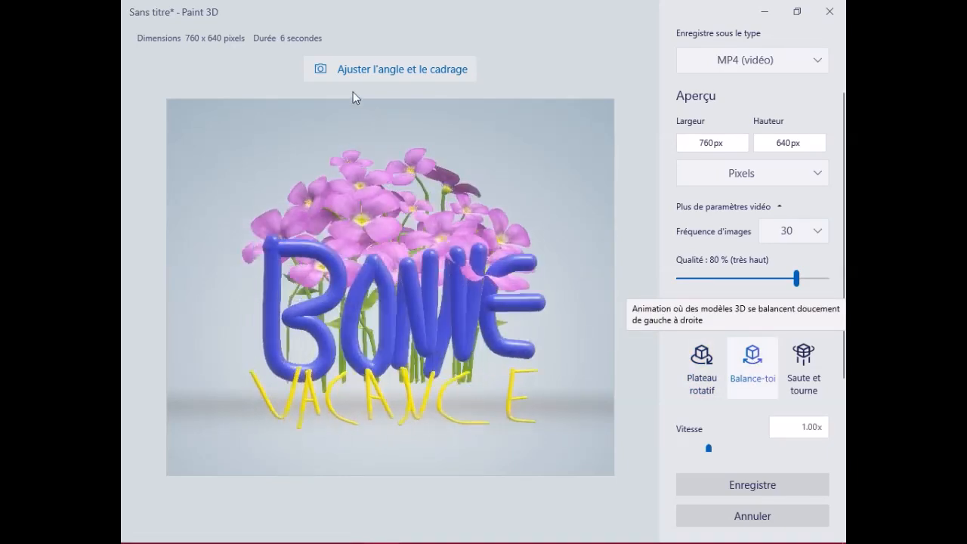
Step: Adjust the video framing to 98% zoom, shift the model slightly down and left in the frame, and accept it
{"action": "left_click", "coordinate": [393, 69]}
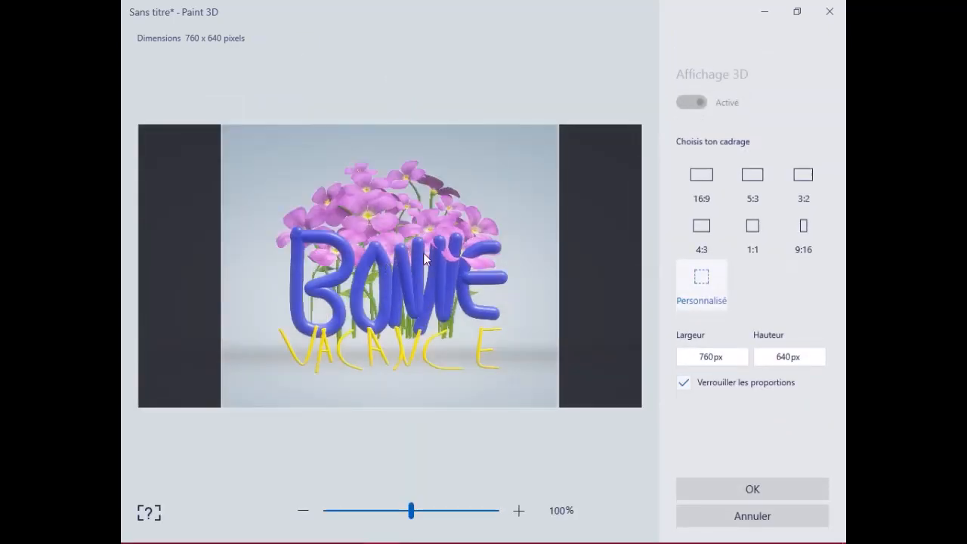
{"action": "left_click_drag", "start_coordinate": [412, 512], "coordinate": [414, 512]}
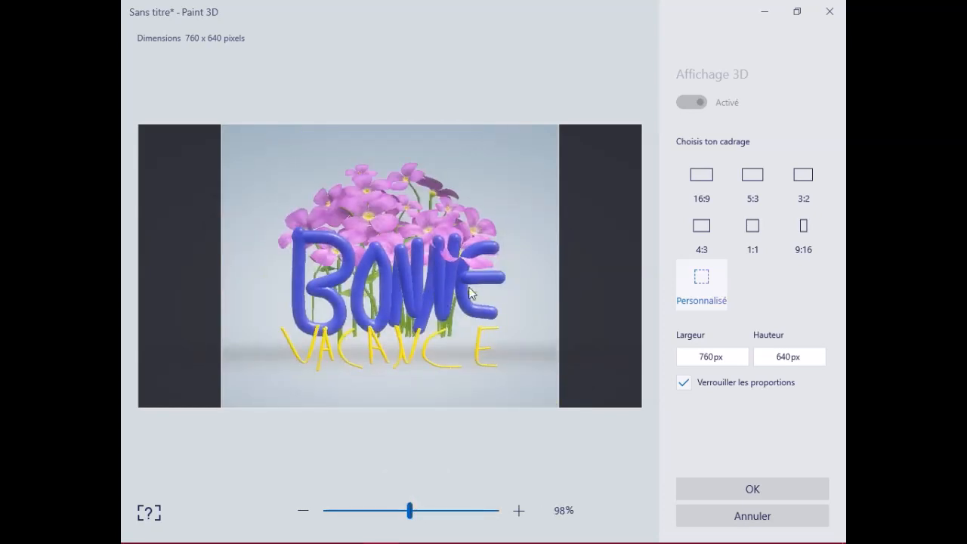
{"action": "mouse_move", "coordinate": [422, 303]}
{"action": "left_mouse_down"}
{"action": "mouse_move", "coordinate": [423, 312]}
{"action": "mouse_move", "coordinate": [422, 290]}
{"action": "mouse_move", "coordinate": [416, 319]}
{"action": "mouse_move", "coordinate": [413, 192]}
{"action": "mouse_move", "coordinate": [415, 420]}
{"action": "mouse_move", "coordinate": [416, 308]}
{"action": "left_mouse_up"}
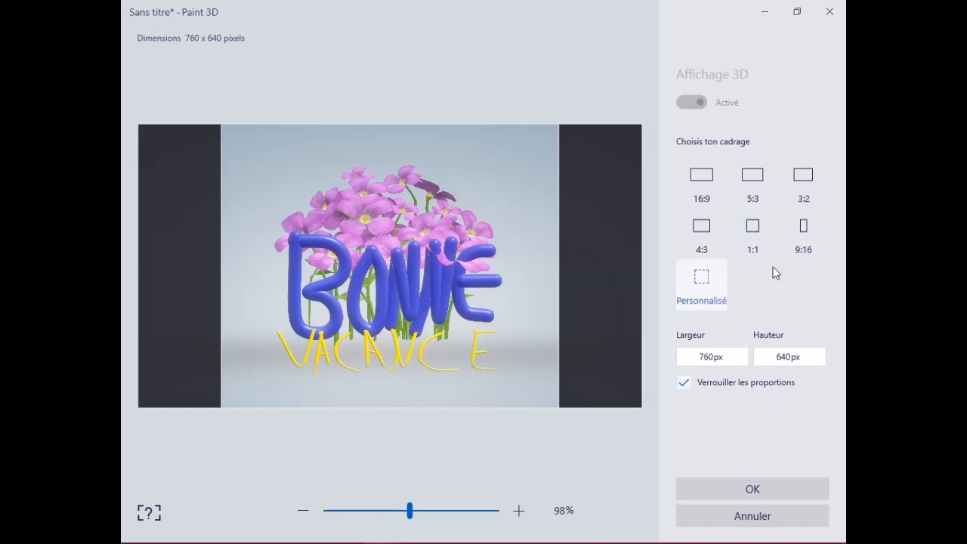
{"action": "left_click", "coordinate": [751, 493]}
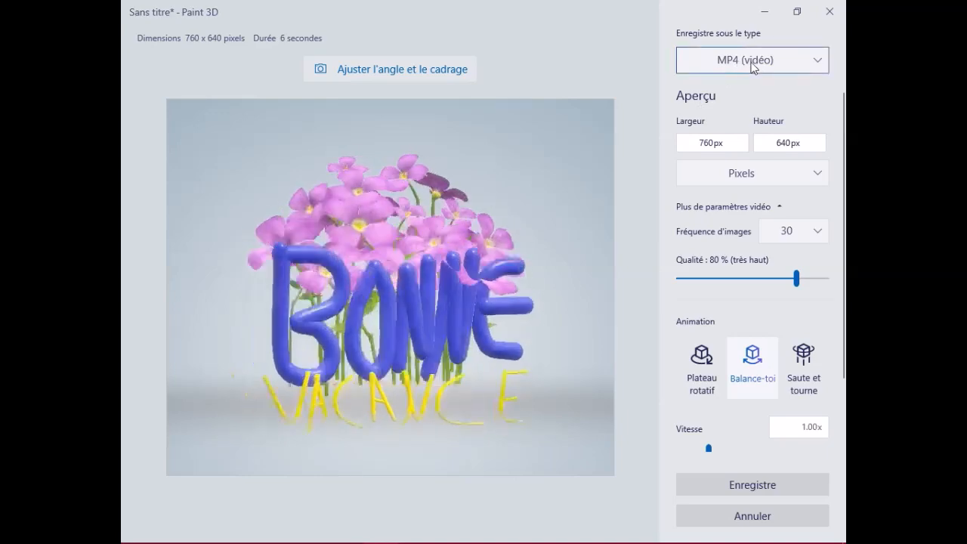
Step: Change the export format to GIF (vidéo) and set its width to 320 px
{"action": "left_click", "coordinate": [754, 65]}
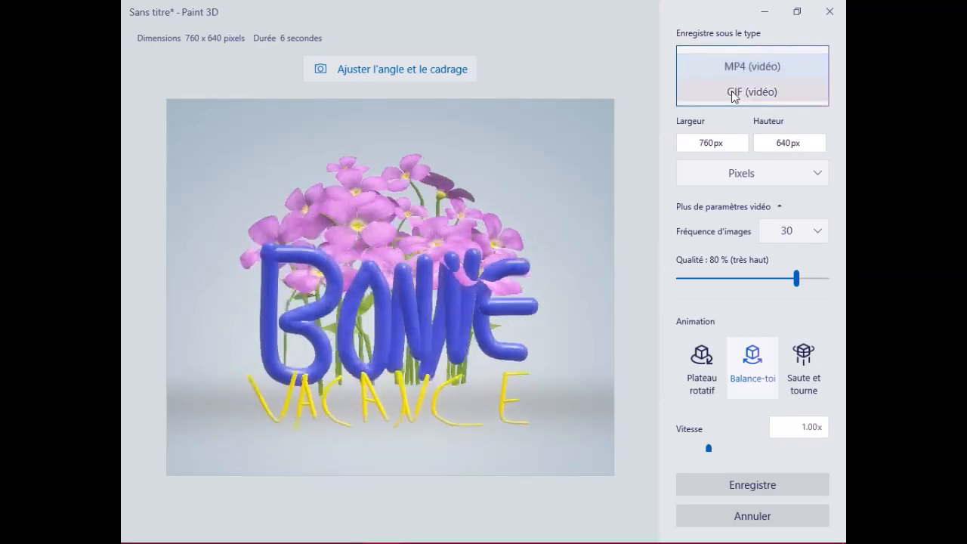
{"action": "left_click", "coordinate": [731, 92]}
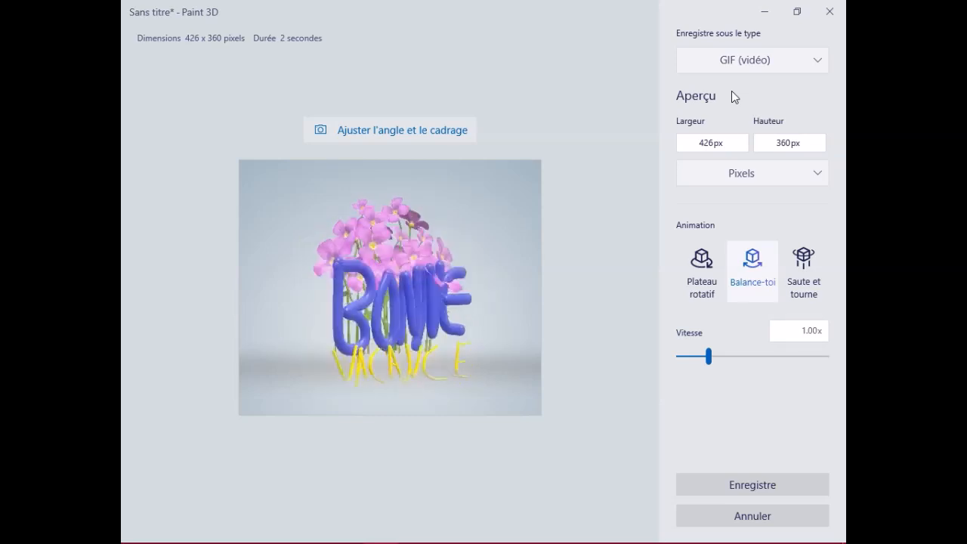
{"action": "left_click", "coordinate": [730, 140]}
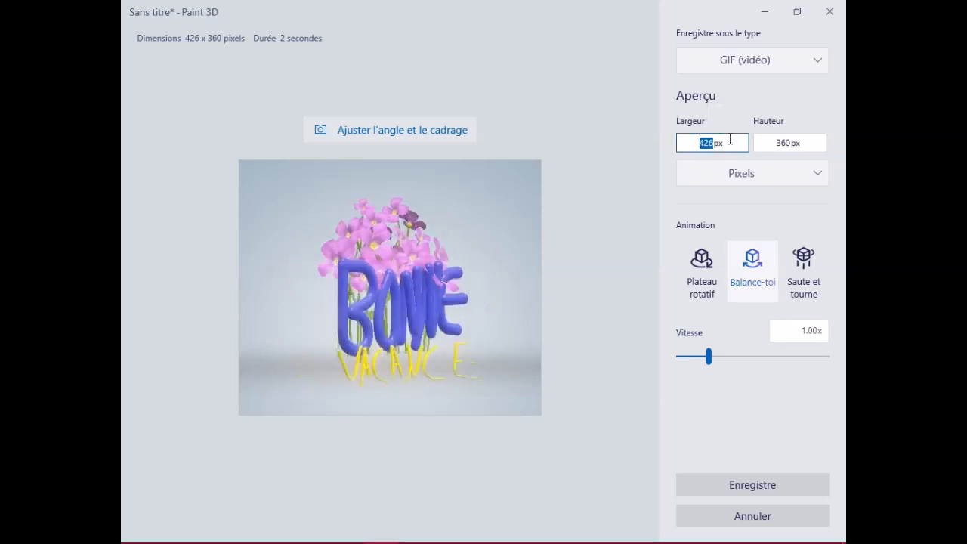
{"action": "type", "text": "32"}
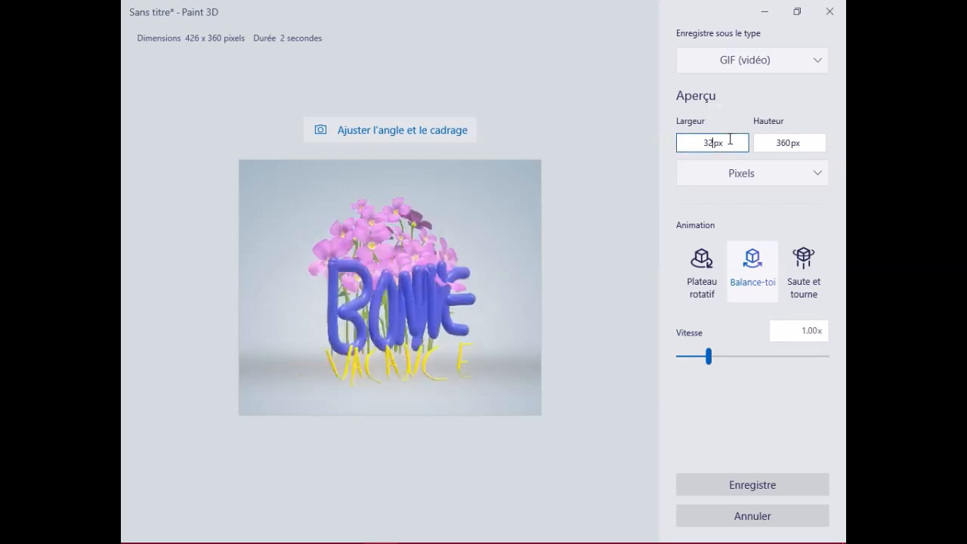
{"action": "type", "text": "0"}
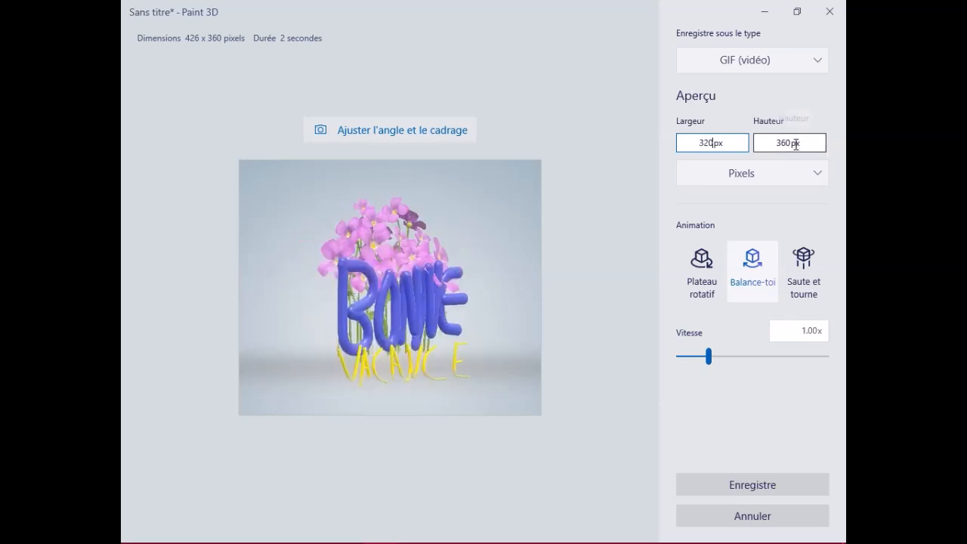
{"action": "left_click", "coordinate": [801, 143]}
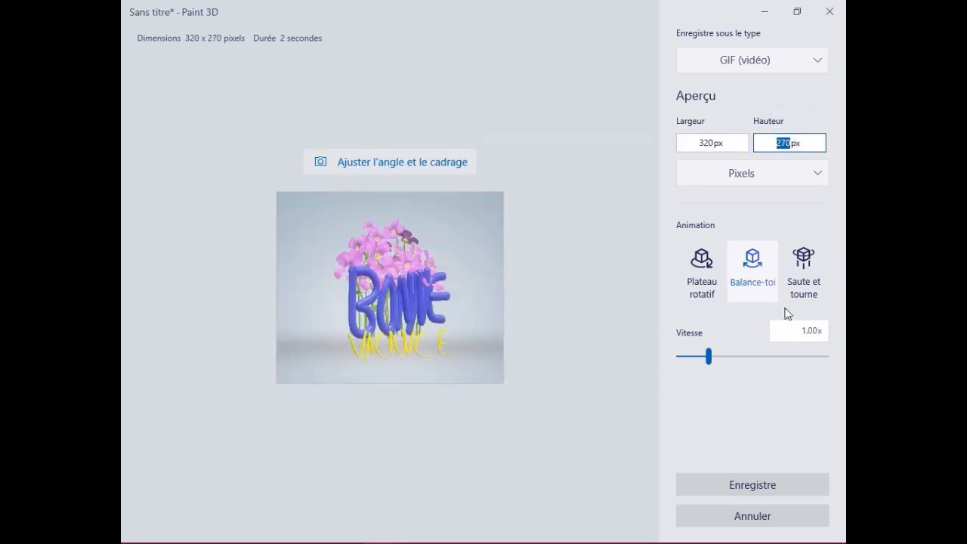
Step: Set the animation speed to 2.00x and save the GIF as "bv" in the tmp folder
{"action": "left_click", "coordinate": [744, 358]}
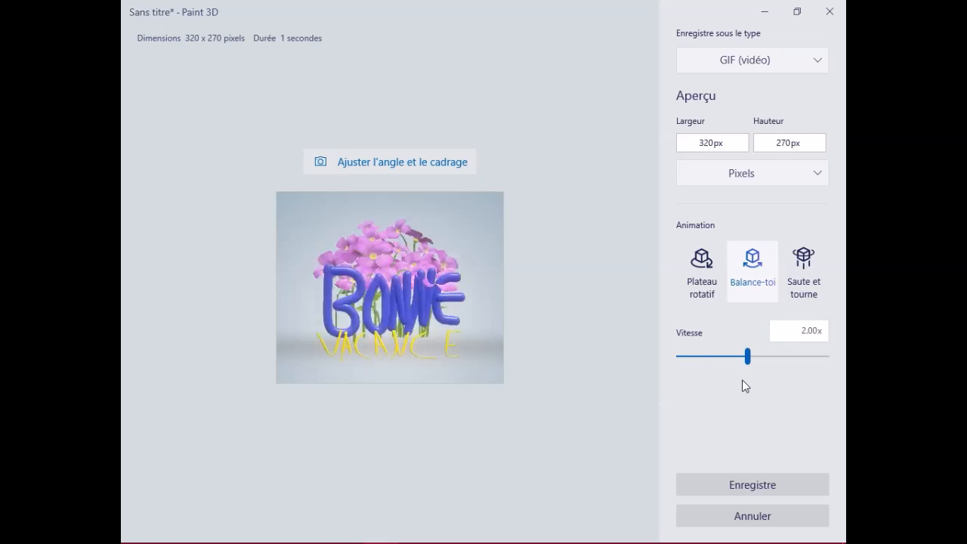
{"action": "left_click", "coordinate": [730, 484]}
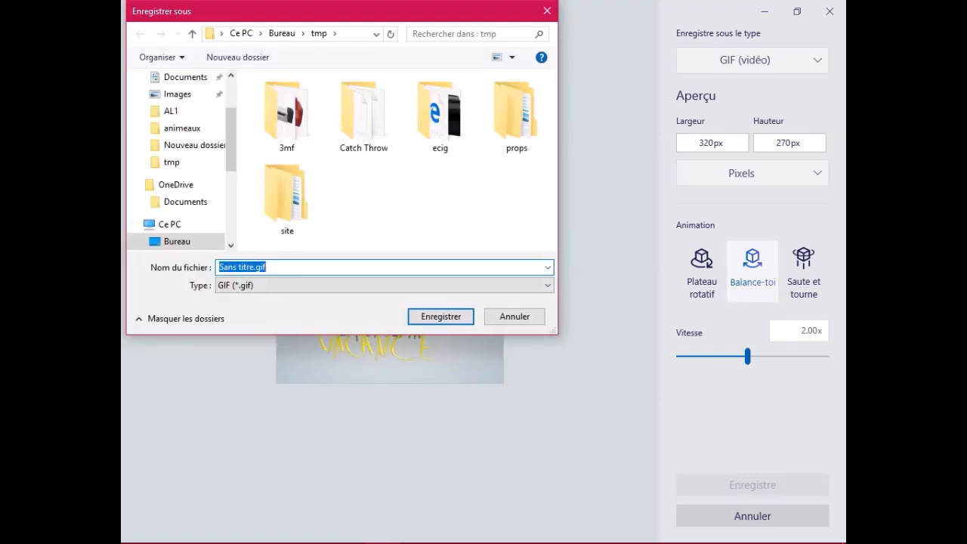
{"action": "type", "text": "bv"}
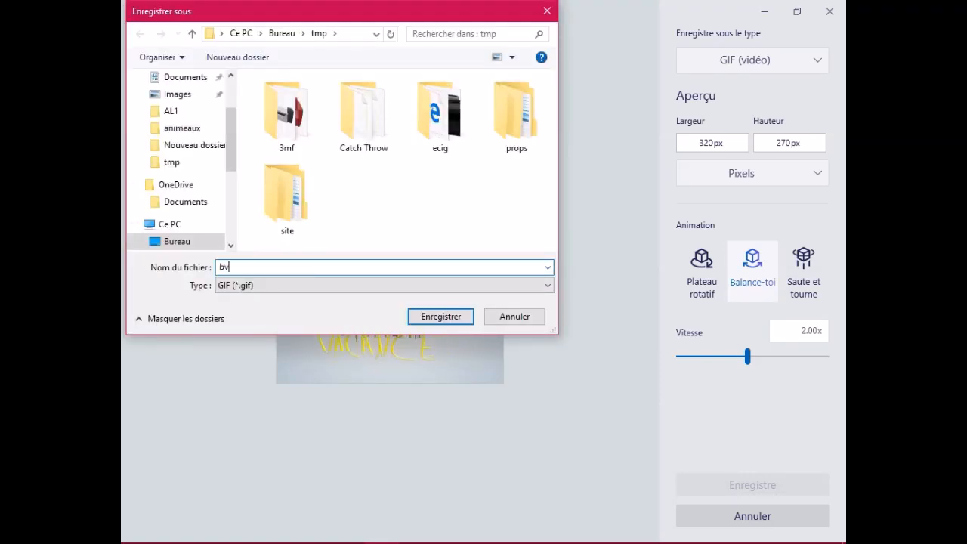
{"action": "left_click", "coordinate": [431, 317]}
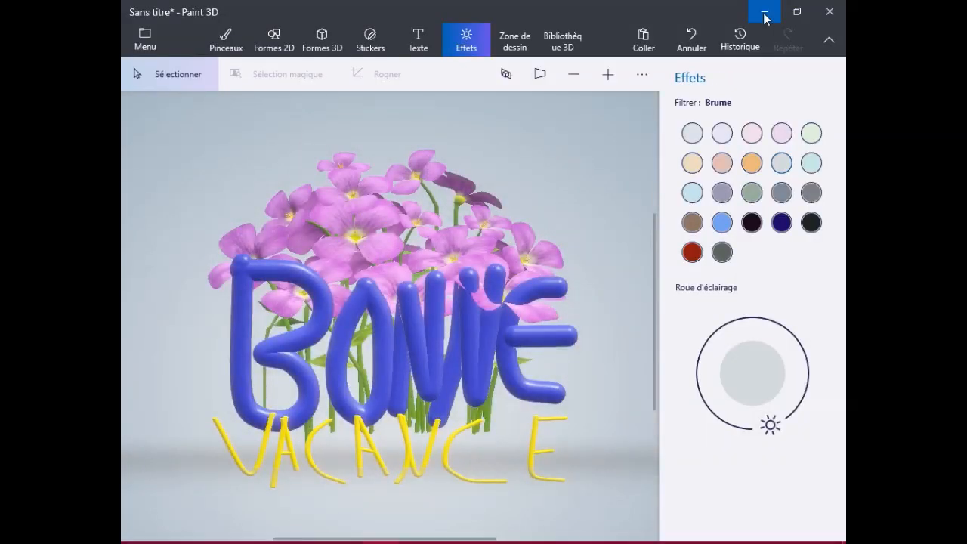
Step: Minimize the 3D editor, play bv.gif from the desktop's tmp folder in Photos to check the animation, and close it
{"action": "left_click", "coordinate": [764, 13]}
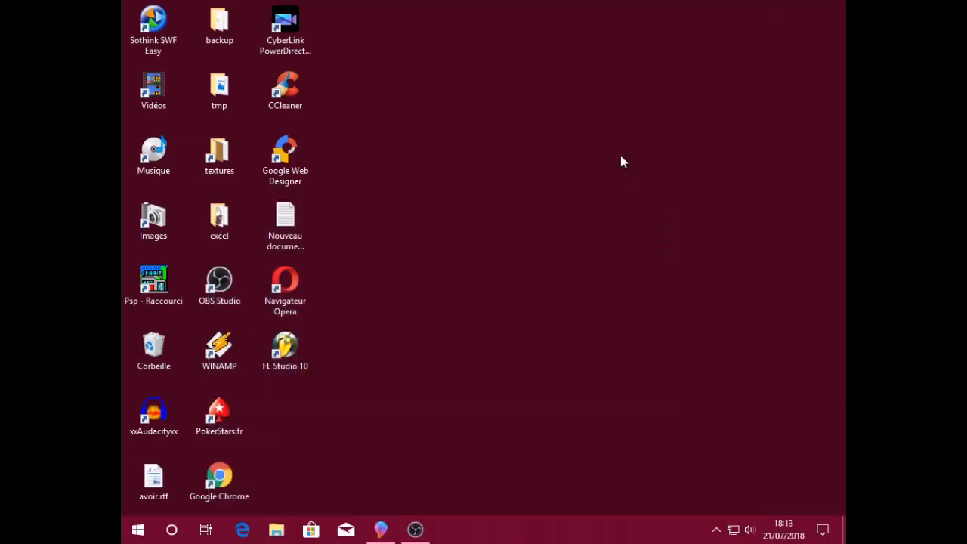
{"action": "double_click", "coordinate": [213, 97]}
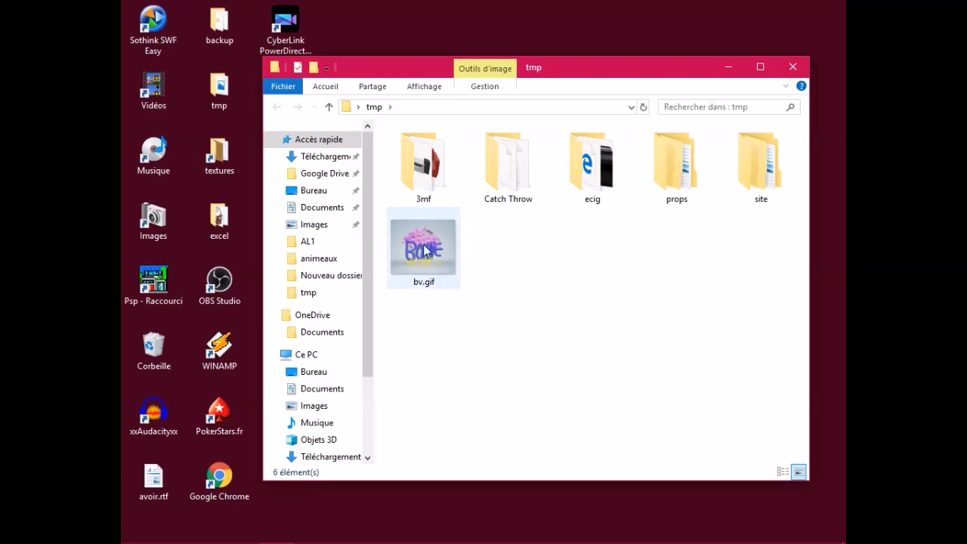
{"action": "mouse_move", "coordinate": [425, 250]}
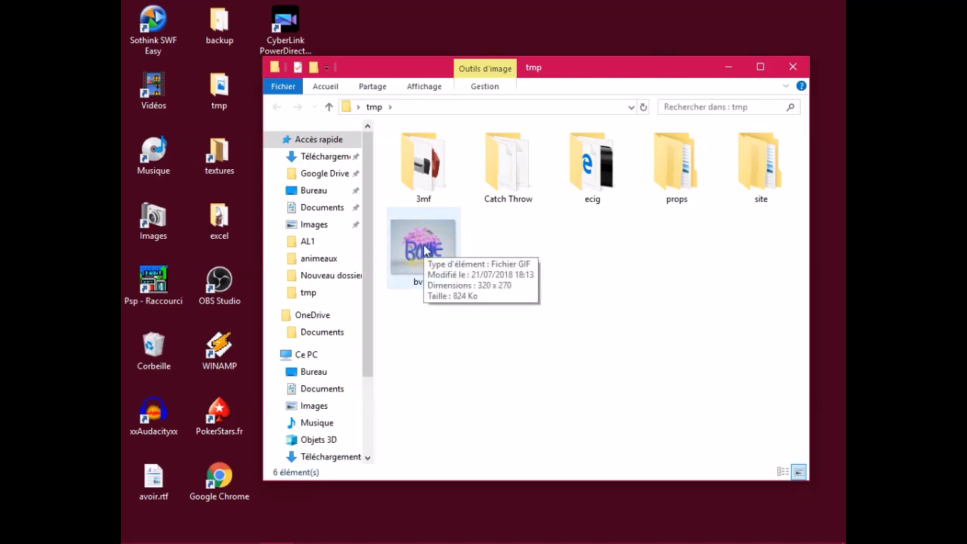
{"action": "double_click", "coordinate": [425, 250]}
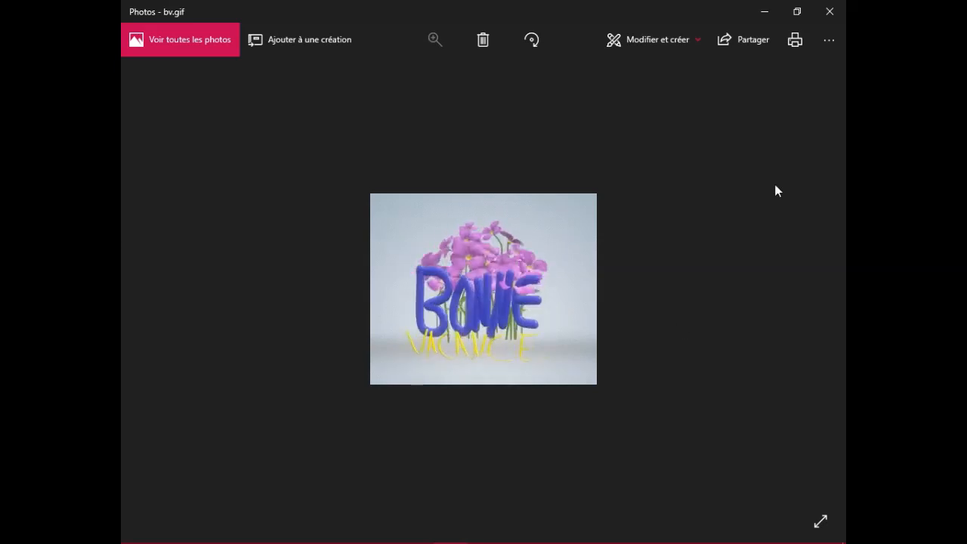
{"action": "left_click", "coordinate": [829, 11]}
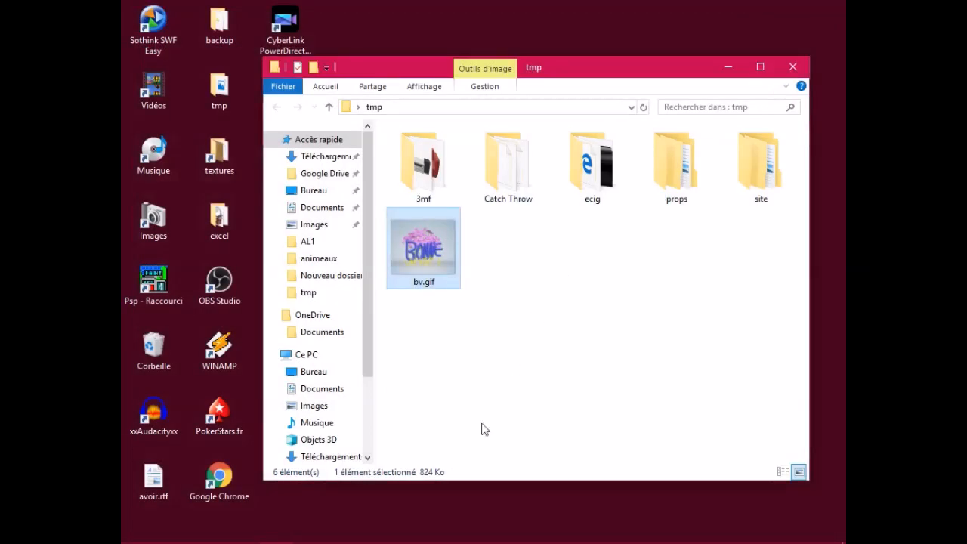
{"action": "left_click", "coordinate": [415, 531]}
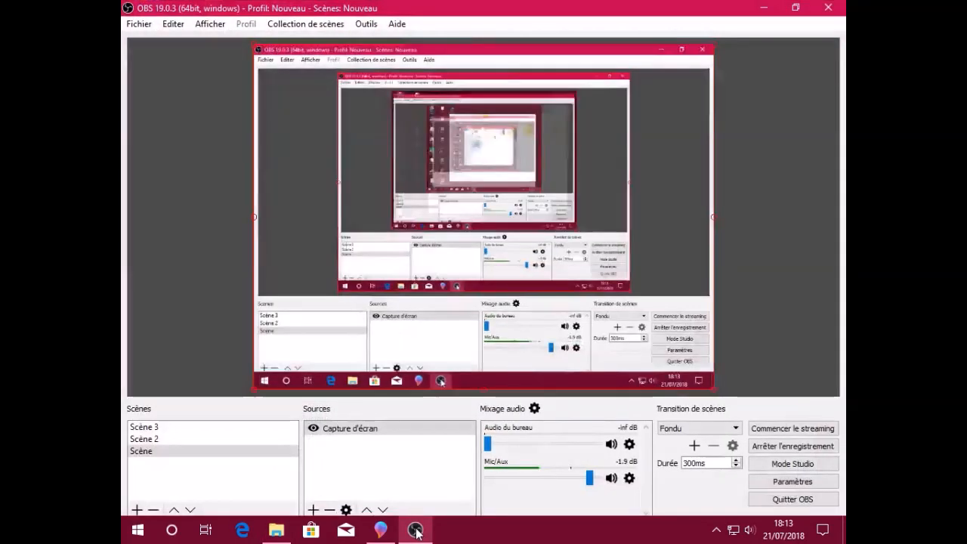